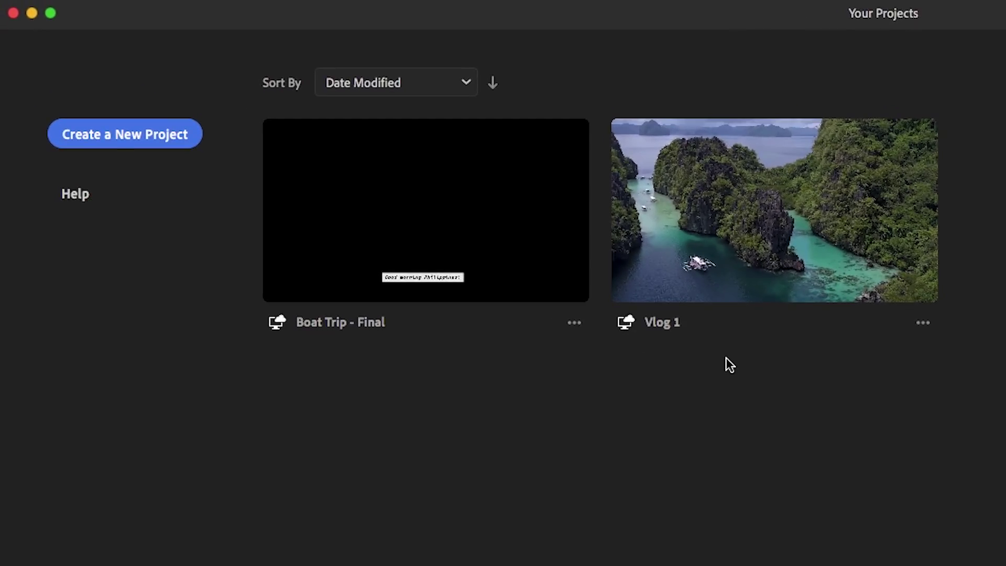
# Leave the Vlog 1 project unchanged and start a new project
pyautogui.click(921, 325)
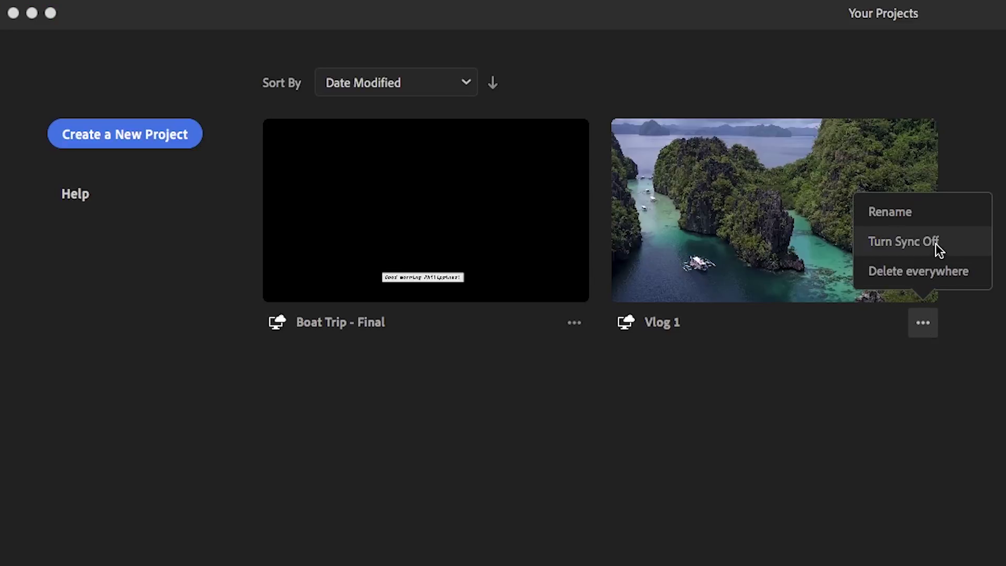
pyautogui.click(972, 244)
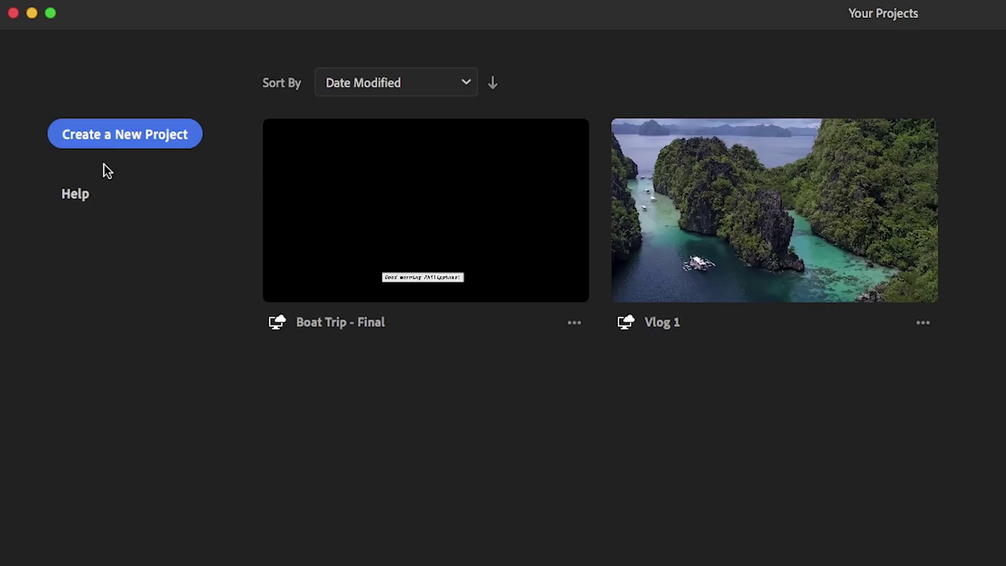
pyautogui.click(131, 140)
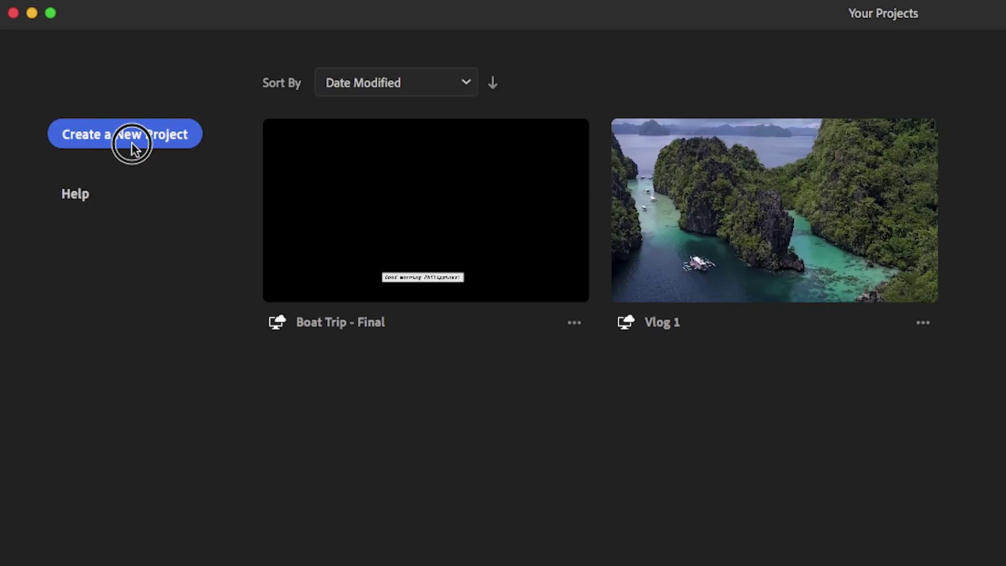
# Select nine boat-trip clips in order, from Water Aerial and Beach Aerial through Snorkeling and Swimming Aerial
pyautogui.click(435, 230)
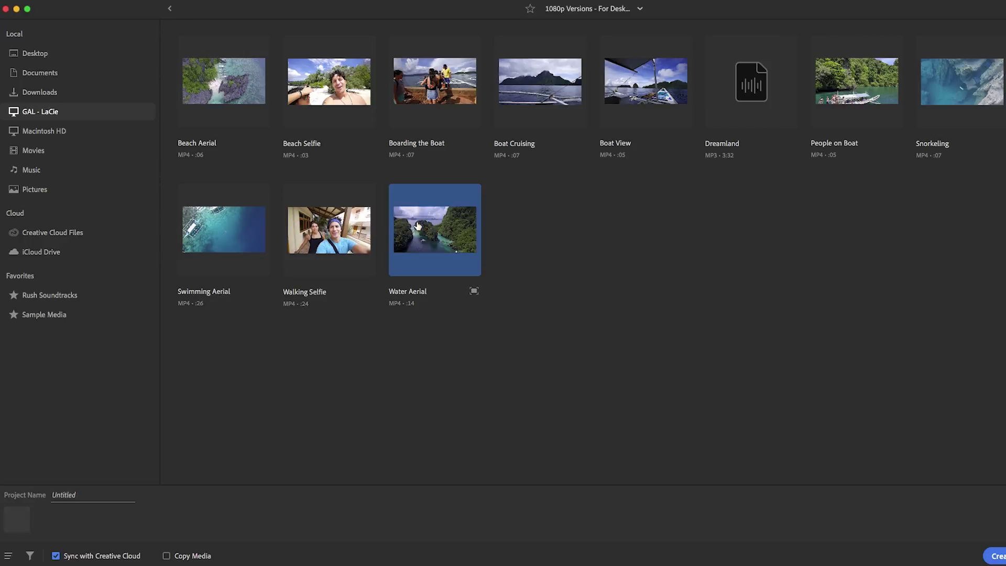
pyautogui.click(220, 92)
pyautogui.click(546, 96)
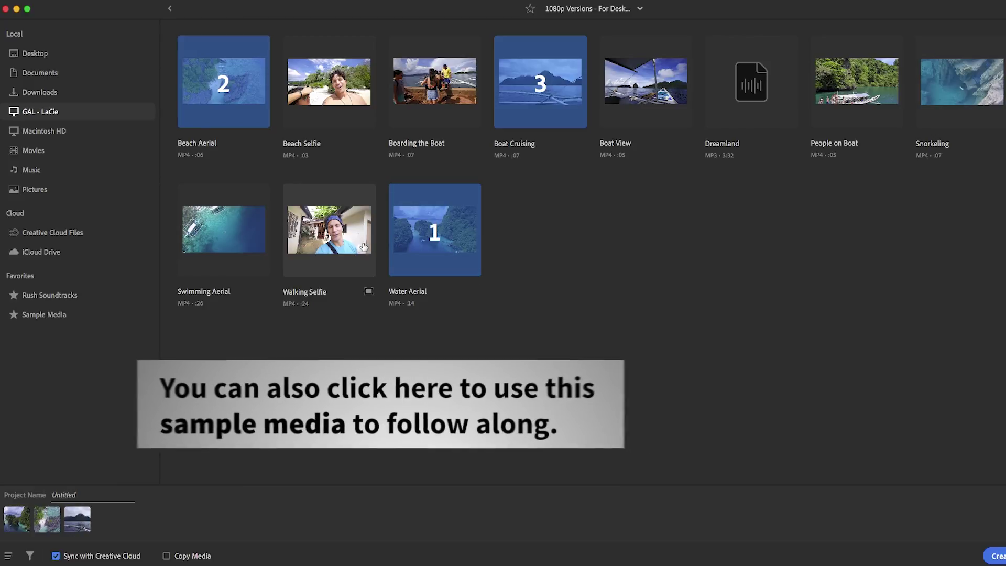
pyautogui.click(346, 247)
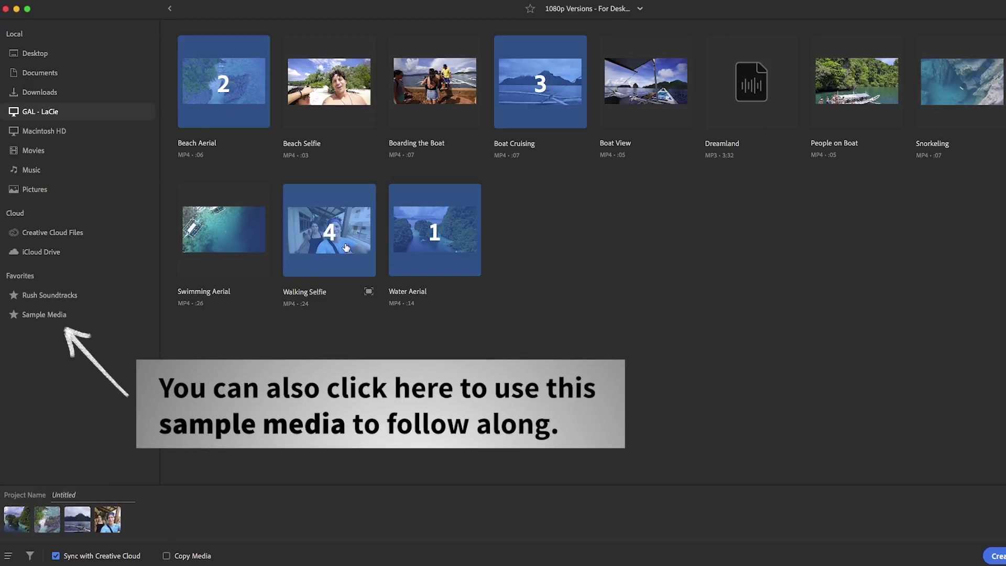
pyautogui.click(410, 130)
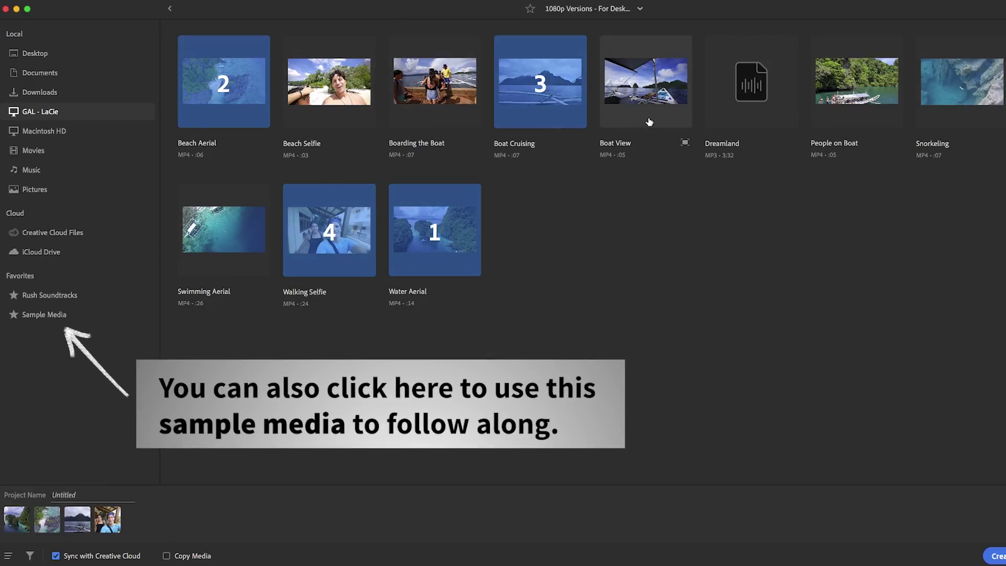
pyautogui.click(643, 104)
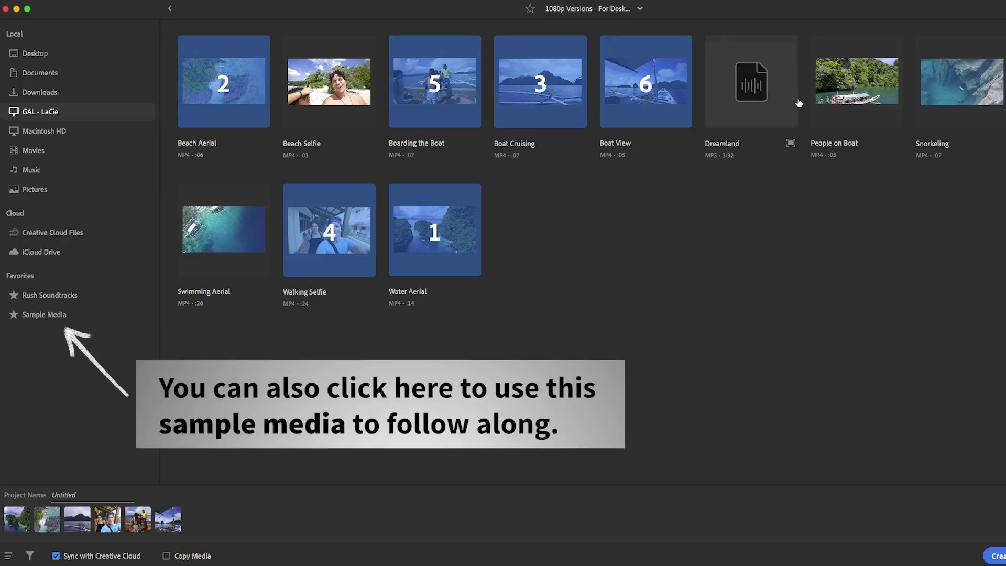
pyautogui.click(884, 100)
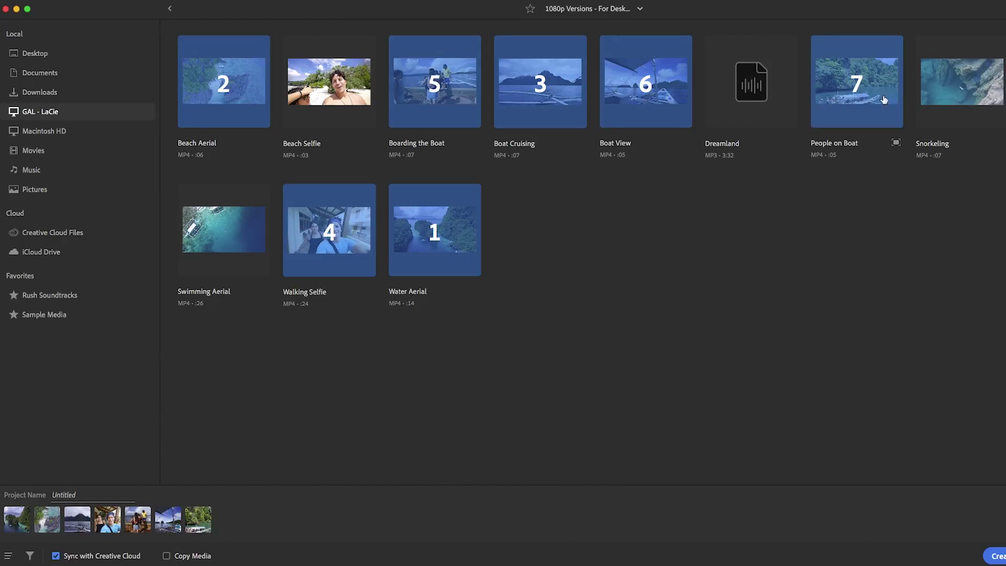
pyautogui.click(938, 100)
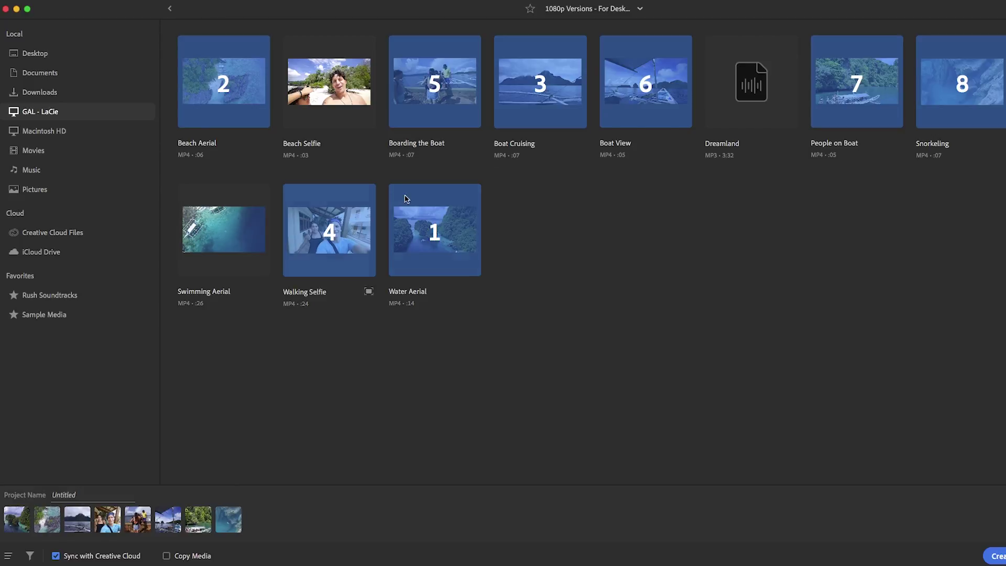
pyautogui.click(224, 220)
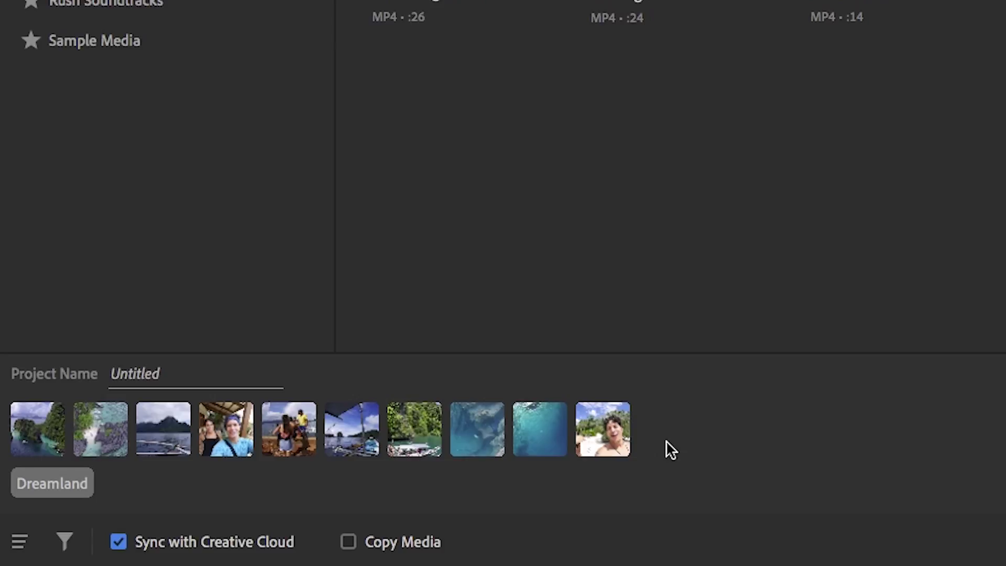
# Name the project 'Boating Trip Demo' and create it from the chosen media
pyautogui.click(158, 374)
pyautogui.write('Borting Trip Demo')
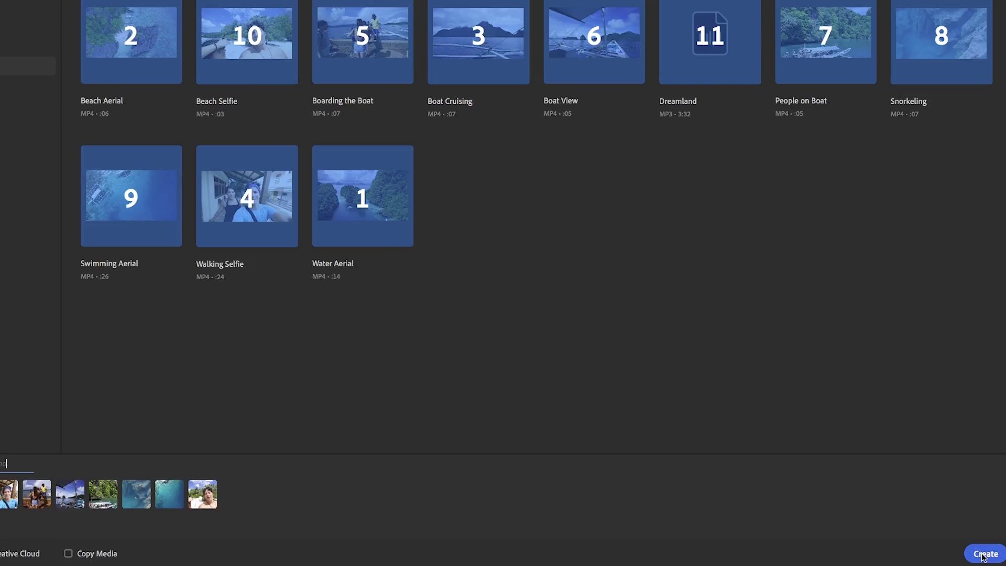
pyautogui.click(984, 554)
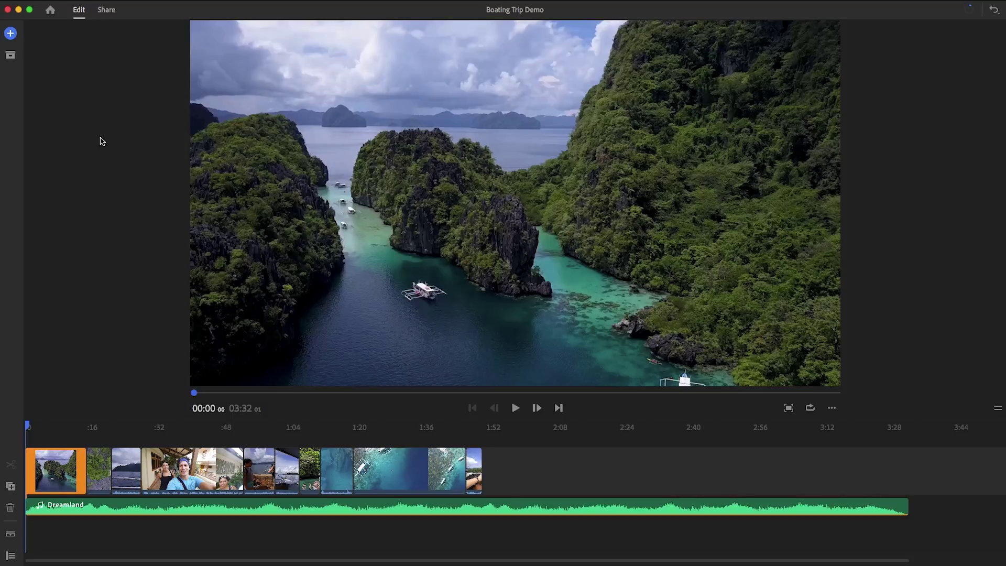
# Open the options for adding more content to the project
pyautogui.click(11, 34)
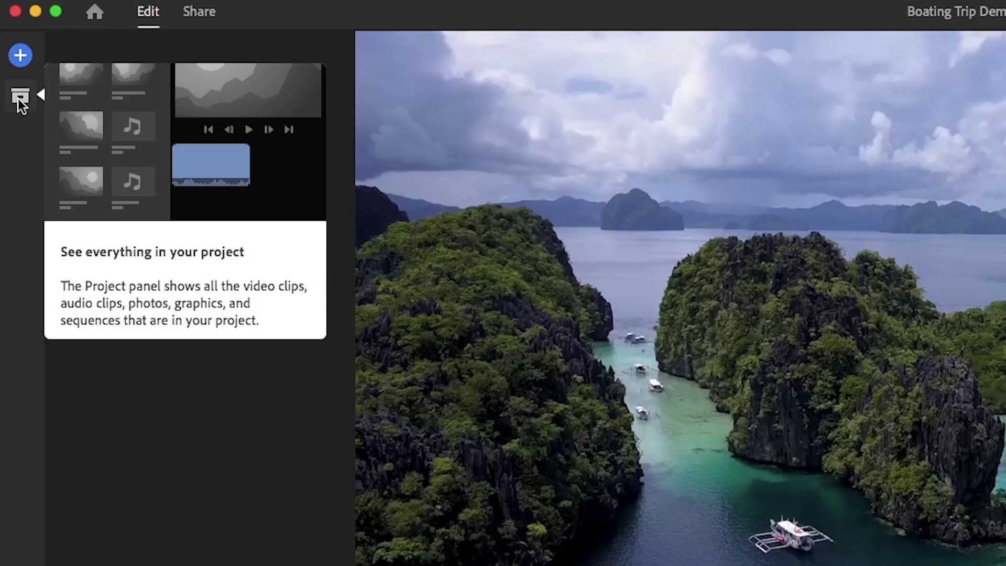
# Insert Swimming Aerial from the project assets as the second clip, then close the assets list
pyautogui.click(18, 99)
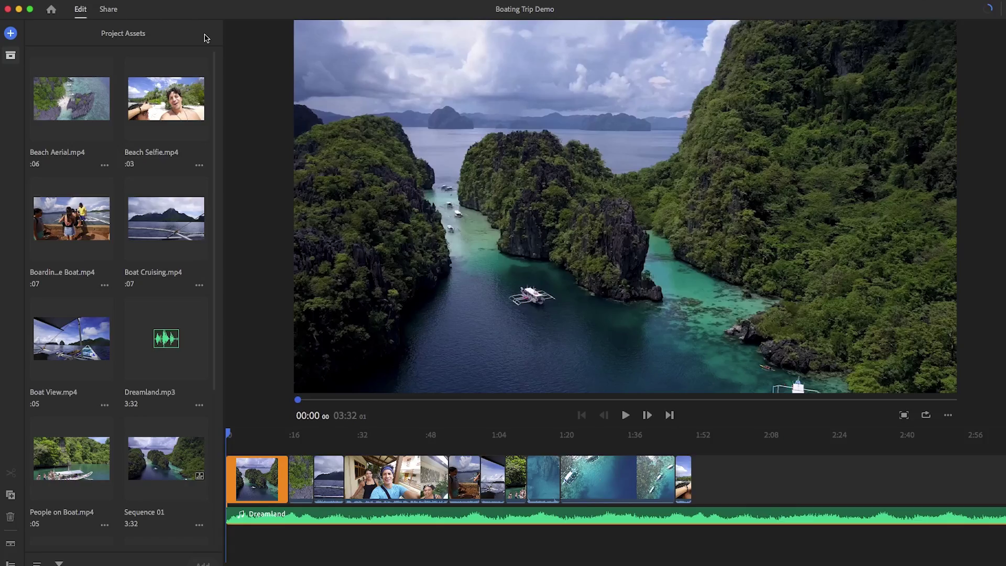
pyautogui.click(215, 84)
pyautogui.moveTo(215, 84); pyautogui.dragTo(220, 268)
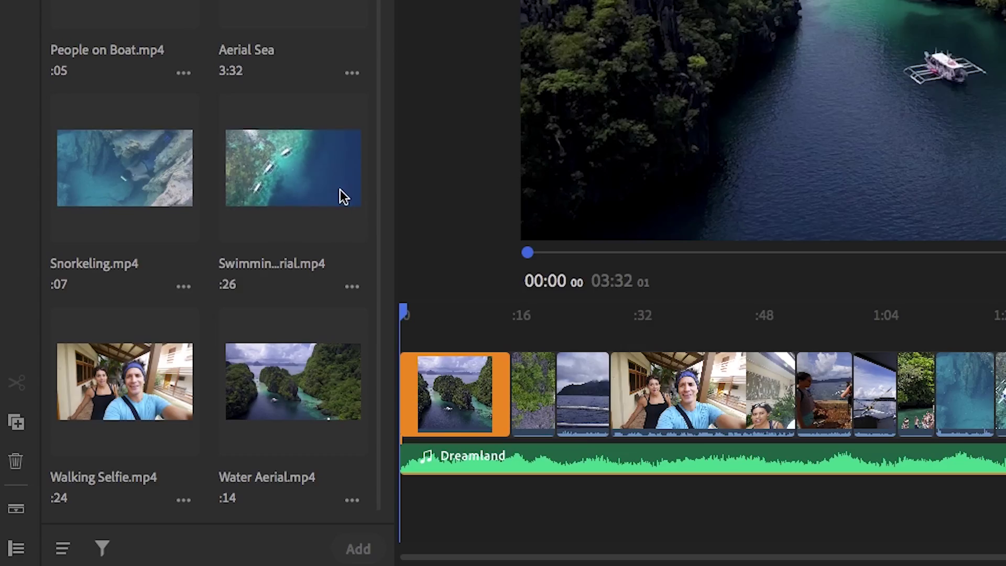
pyautogui.click(249, 178)
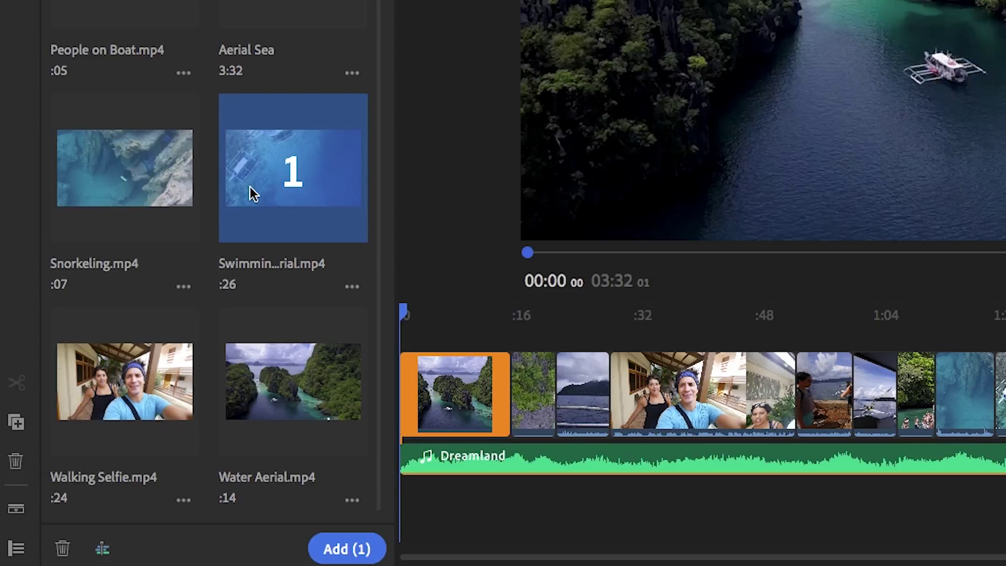
pyautogui.click(348, 550)
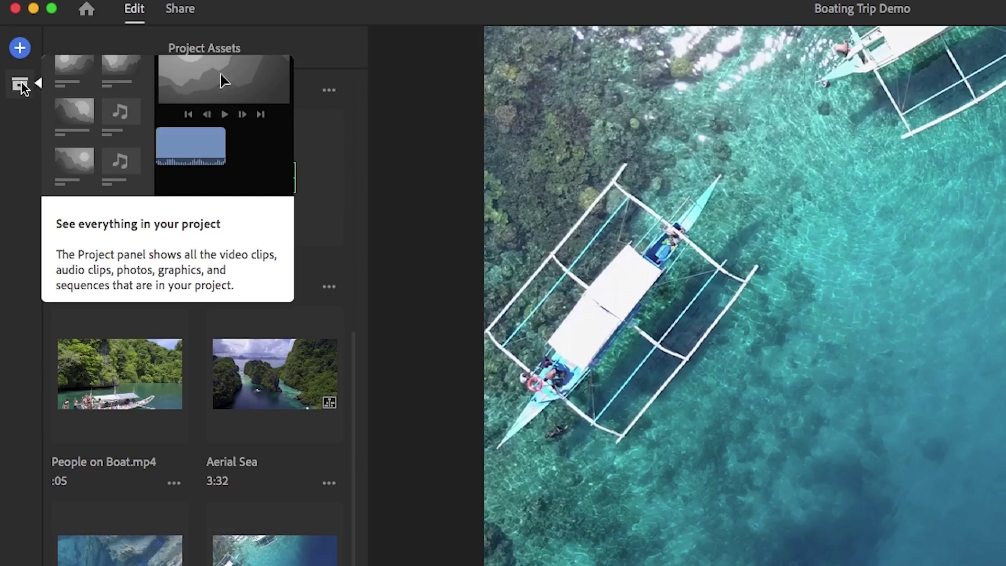
pyautogui.click(22, 84)
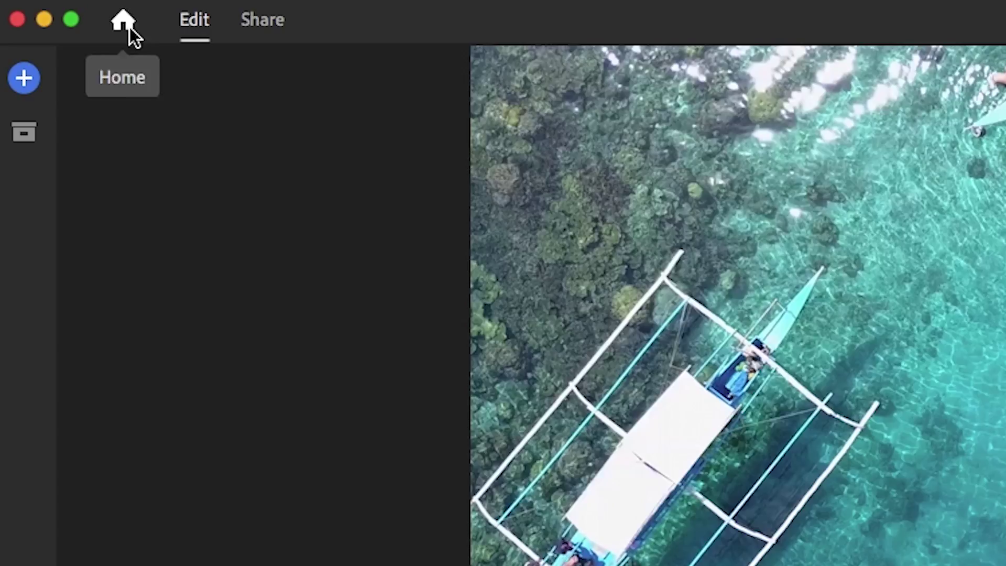
# Return to the Home screen's Your Projects page
pyautogui.click(130, 27)
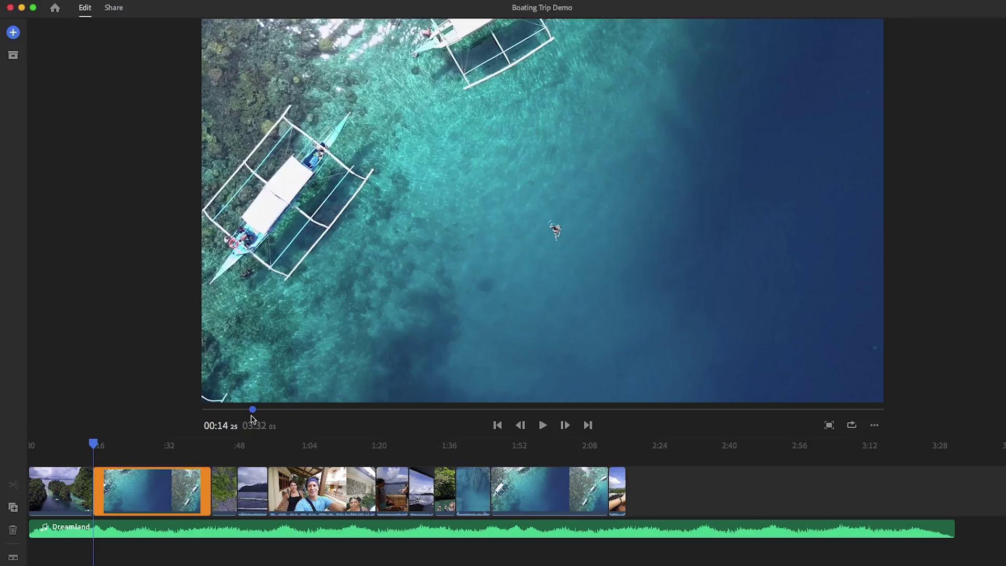
# Scrub the playhead forward to about 01:00 and play the sequence from there
pyautogui.moveTo(252, 411); pyautogui.dragTo(274, 411)
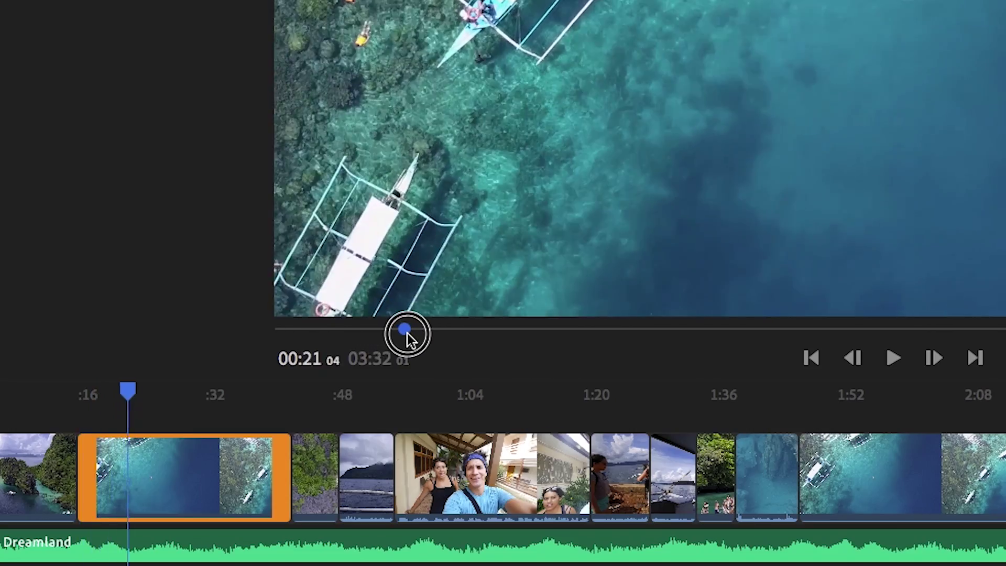
pyautogui.moveTo(407, 333); pyautogui.dragTo(474, 334)
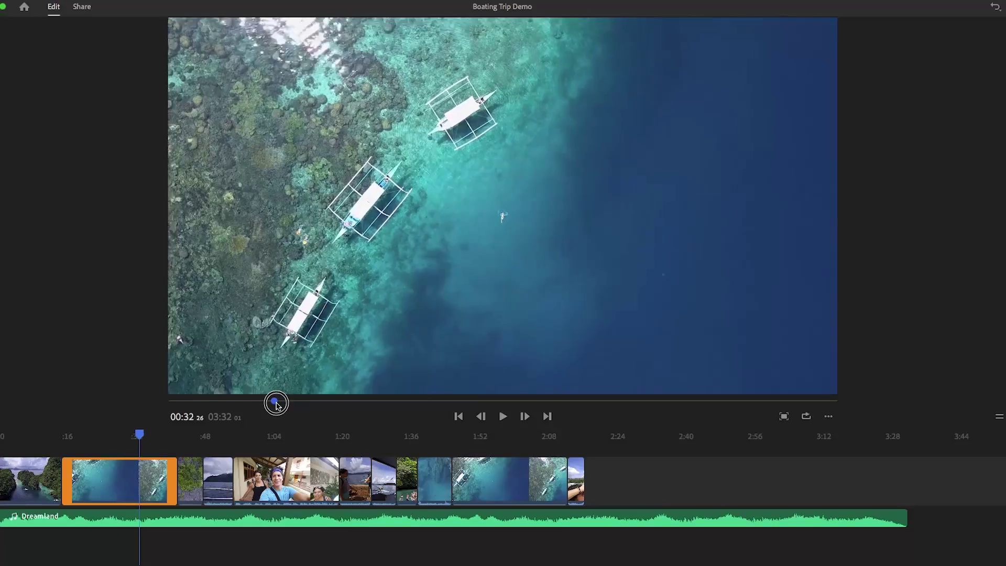
pyautogui.moveTo(277, 405); pyautogui.dragTo(361, 405)
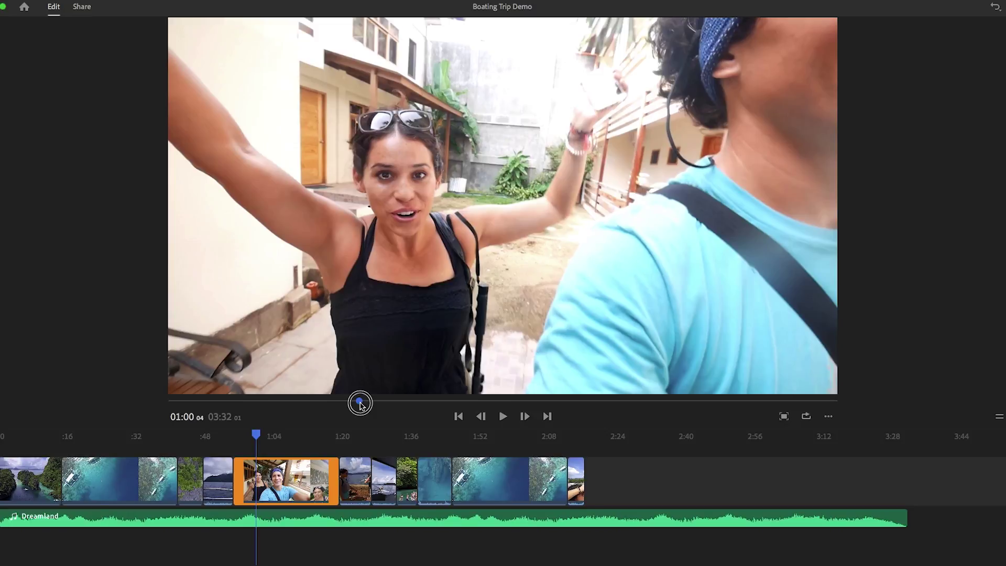
pyautogui.moveTo(360, 404); pyautogui.dragTo(360, 404)
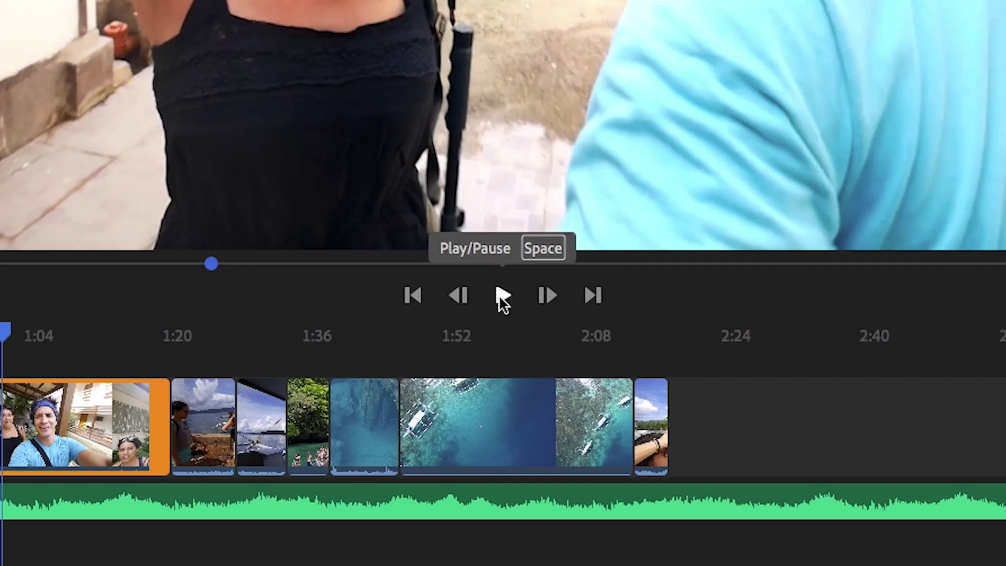
pyautogui.click(1005, 248)
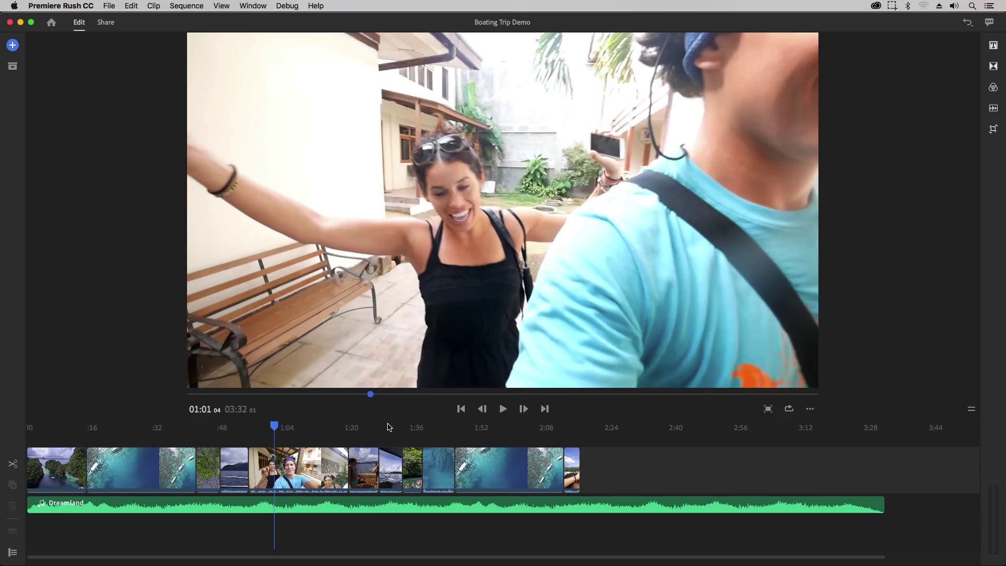
# View the boat clip at 1:29 full screen, exit full screen, and enable Loop Playback
pyautogui.click(389, 433)
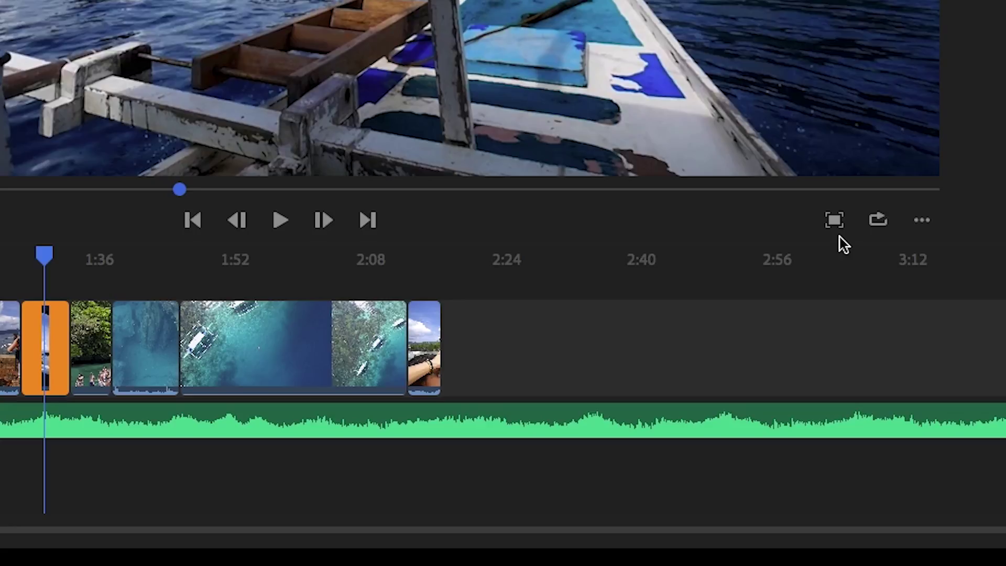
pyautogui.click(836, 219)
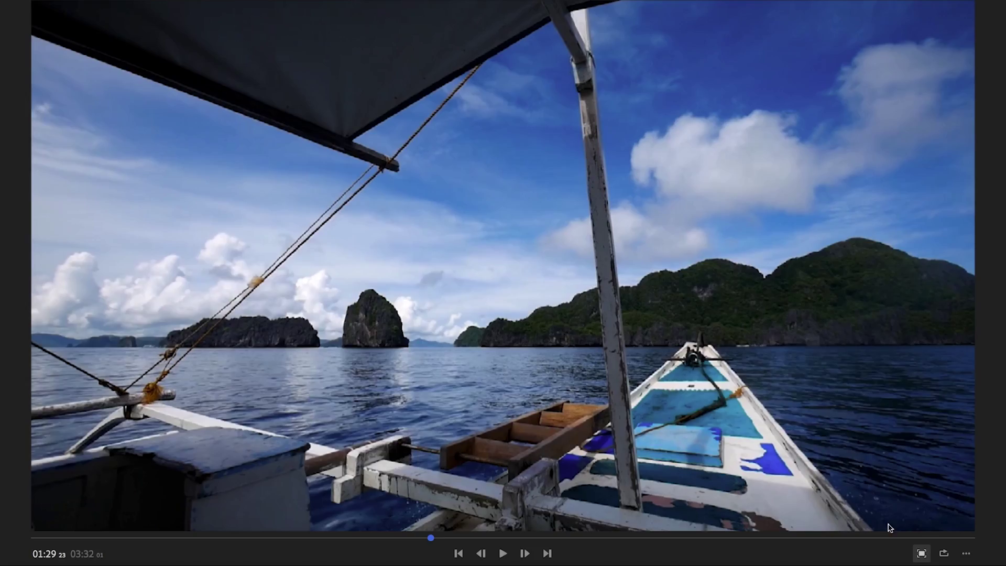
pyautogui.click(922, 553)
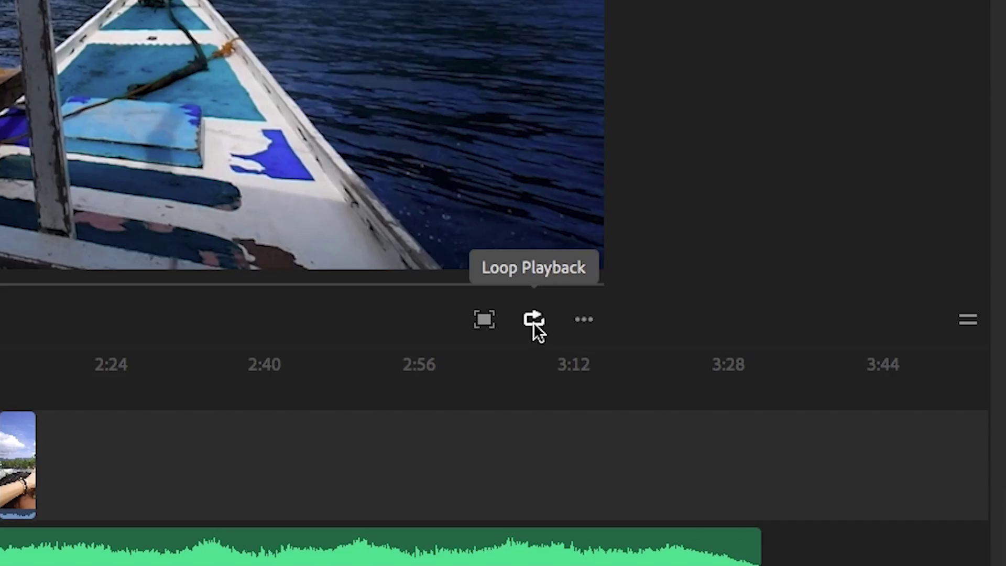
pyautogui.click(533, 322)
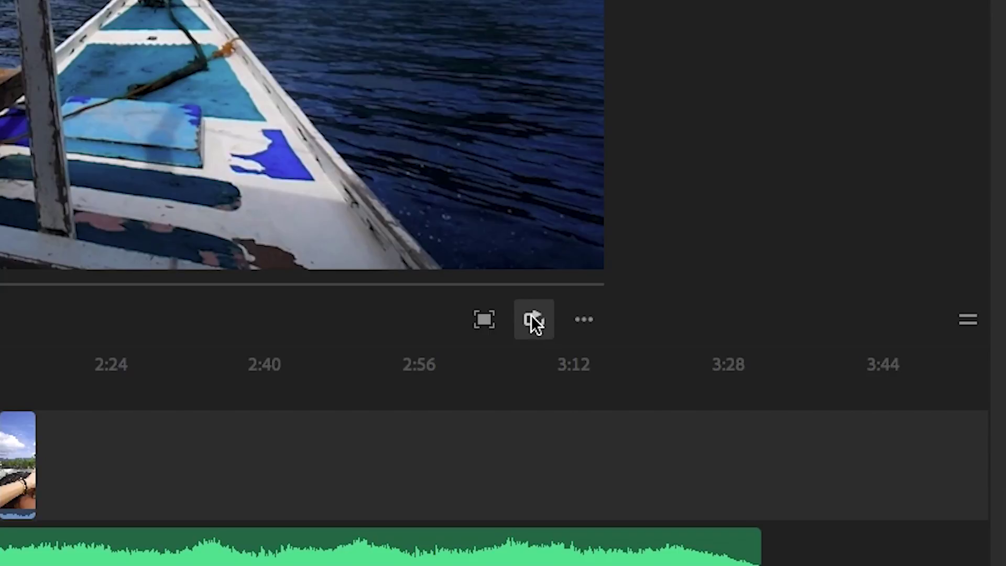
pyautogui.click(582, 318)
pyautogui.moveTo(558, 210)
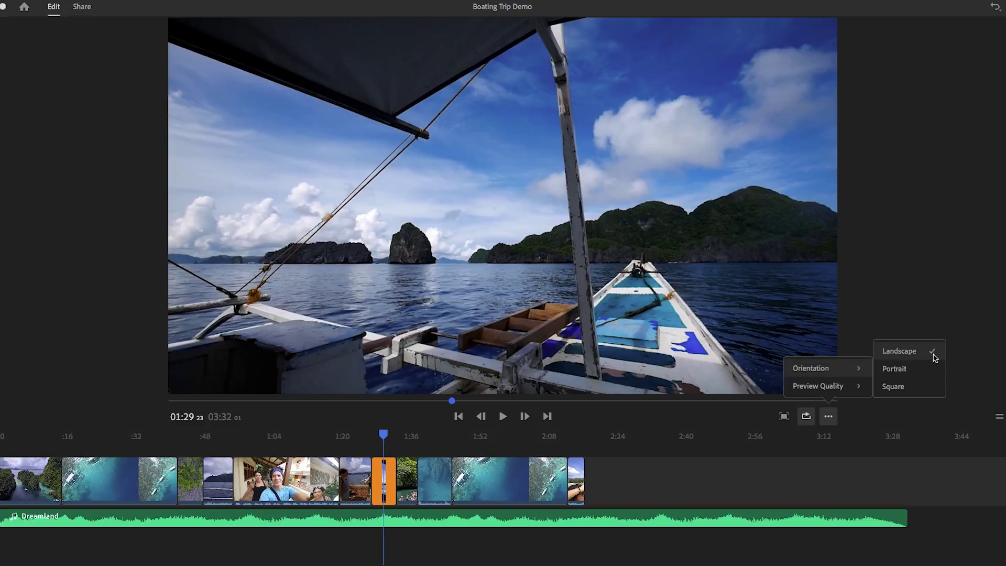
pyautogui.click(921, 386)
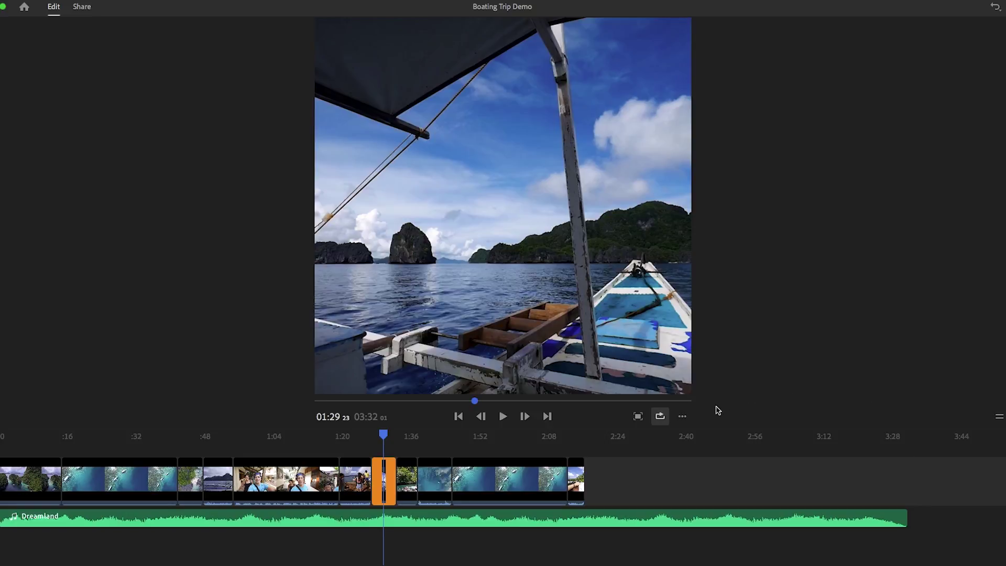
pyautogui.click(682, 417)
pyautogui.moveTo(682, 371)
pyautogui.click(768, 369)
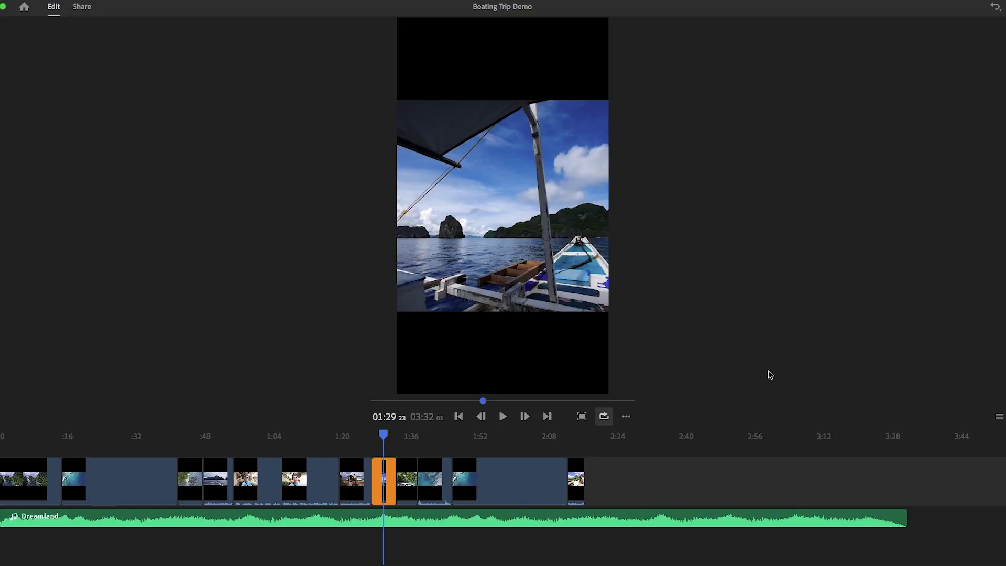
pyautogui.click(511, 282)
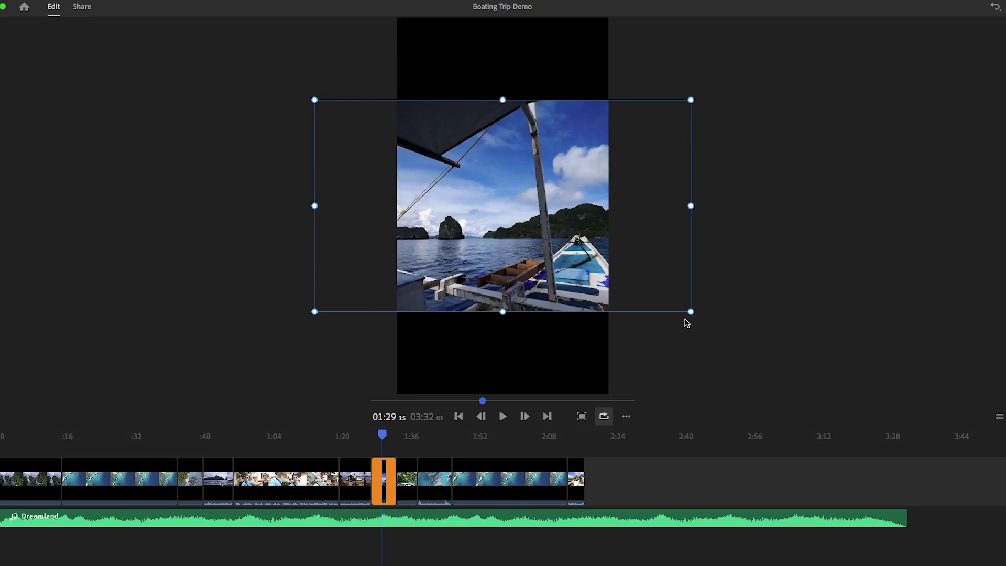
pyautogui.click(626, 416)
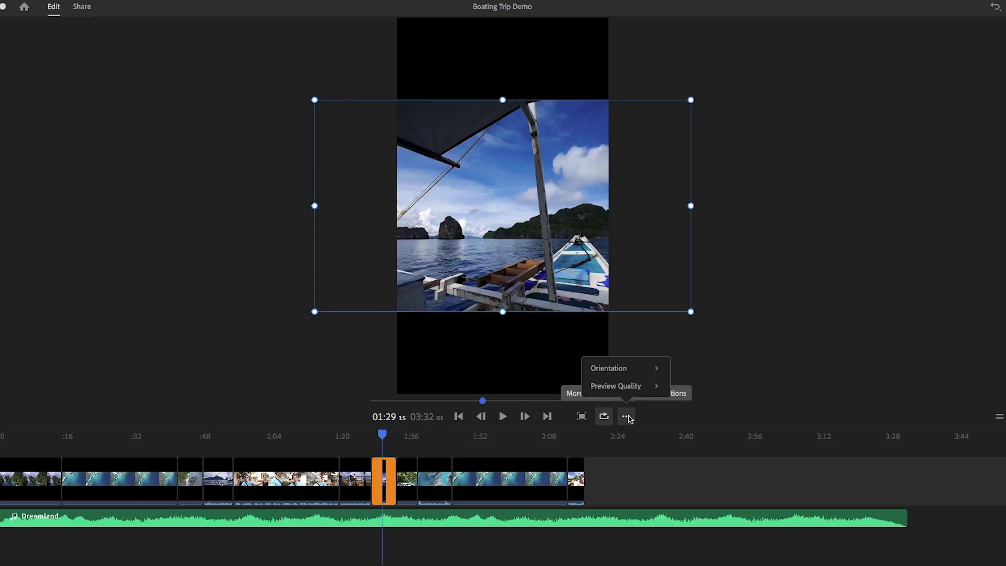
pyautogui.moveTo(649, 367)
pyautogui.click(703, 355)
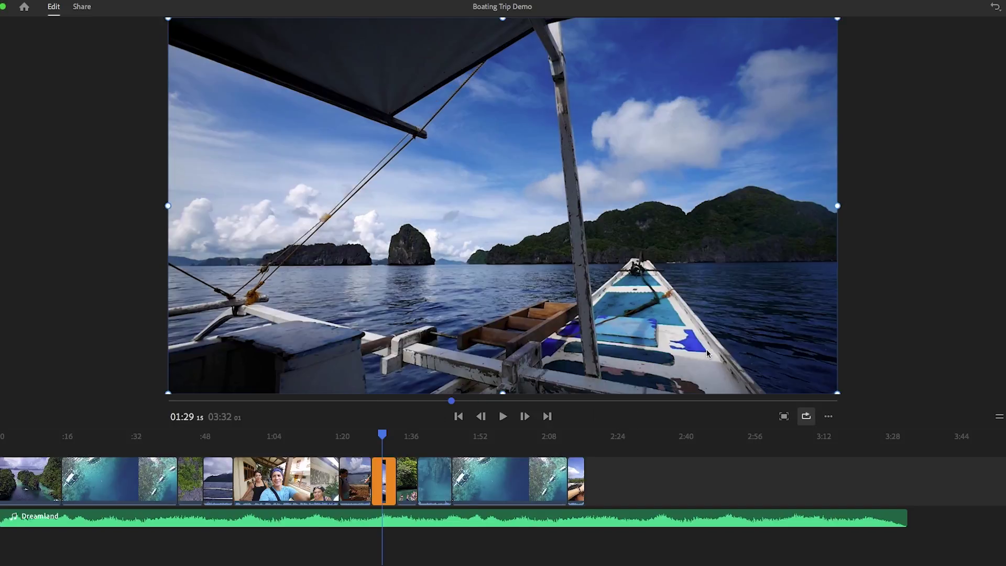